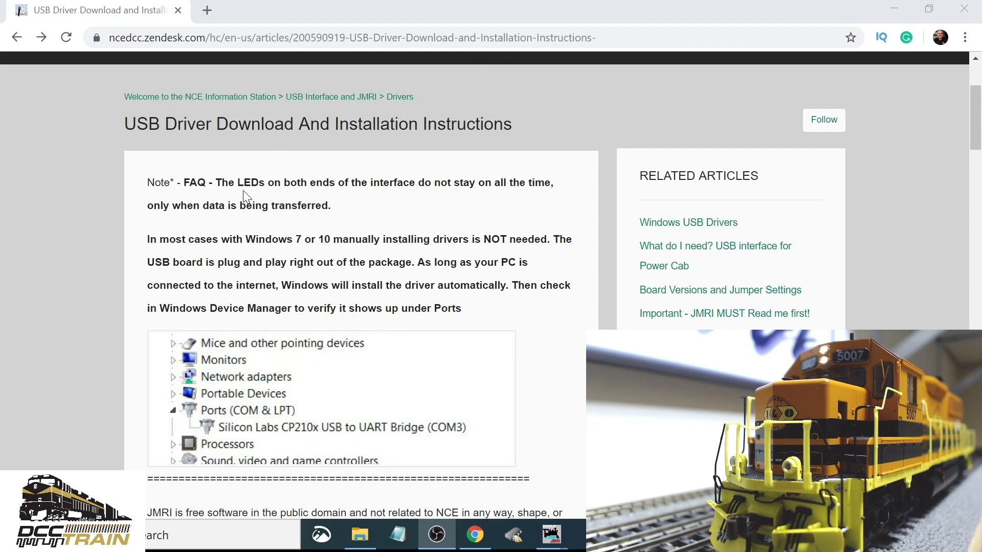
# Step: Read the LED note in the USB driver article and open its Silicon Labs driver link
pyautogui.moveTo(216, 183); pyautogui.dragTo(341, 215)
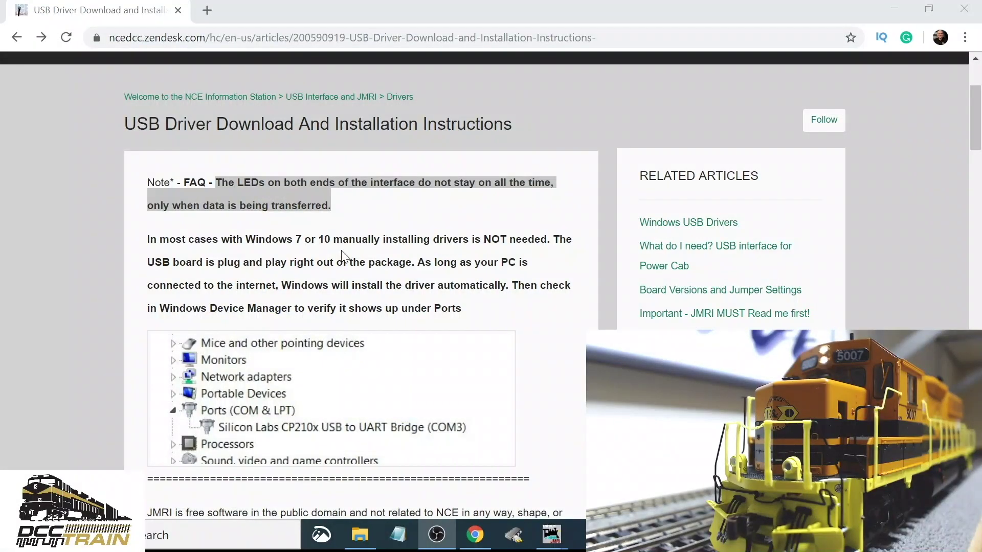
pyautogui.click(374, 211)
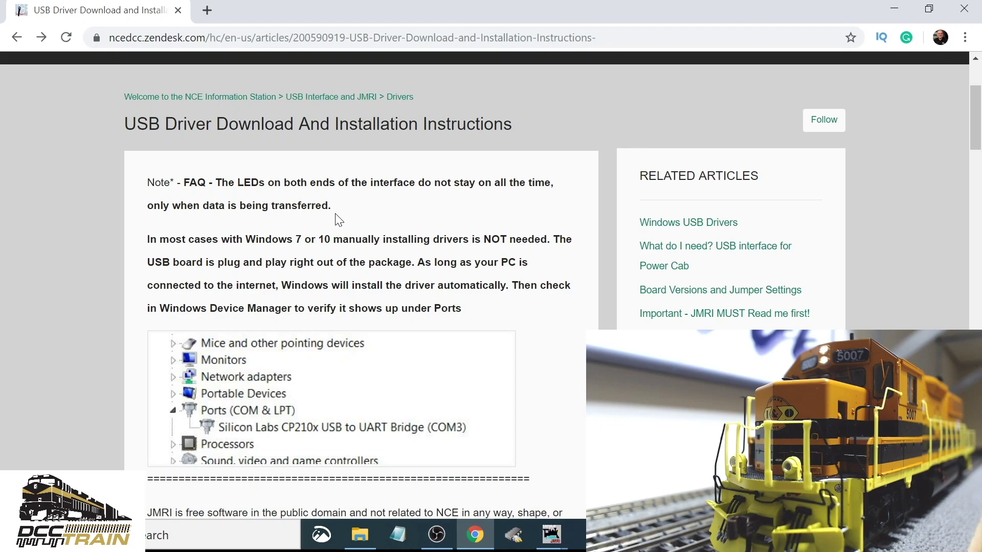
pyautogui.click(17, 38)
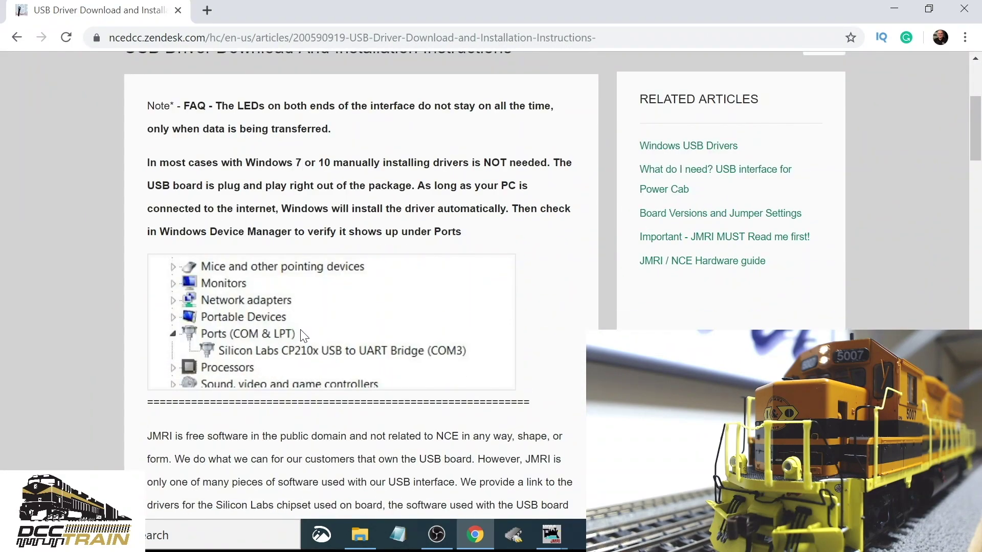
pyautogui.scroll(-10, 304, 336)
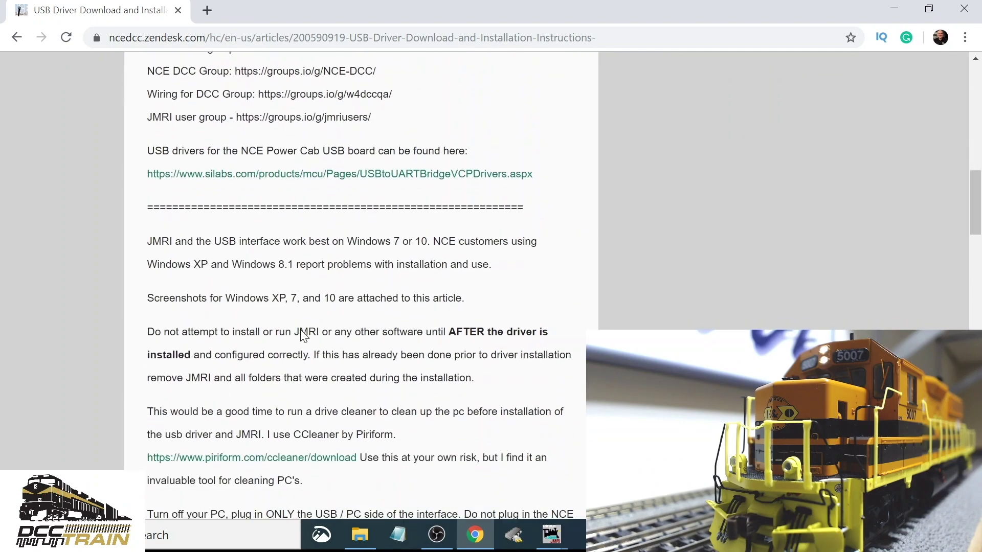
pyautogui.click(296, 174)
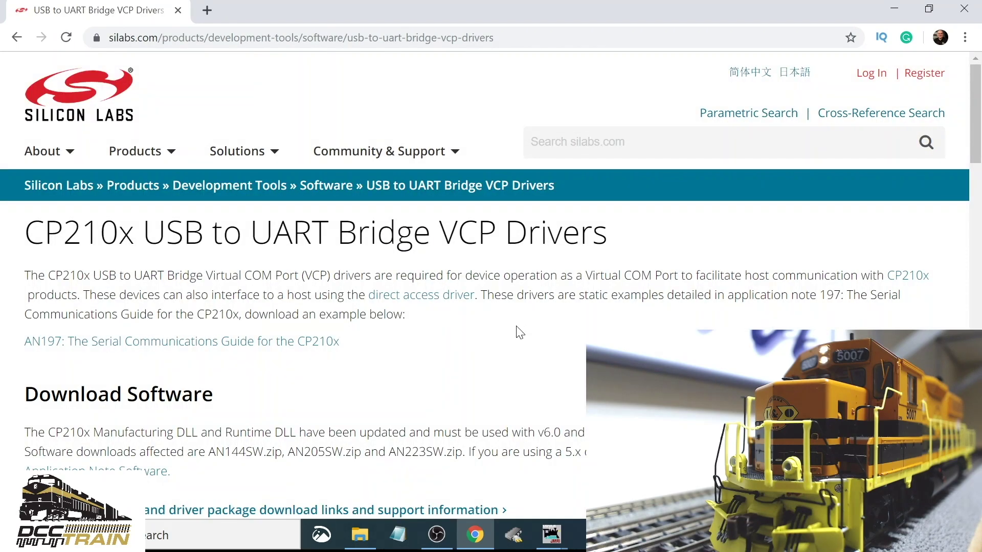
# Step: Examine the CP210x VCP driver downloads offered for Windows 10 Universal and Windows 7/8/8.1
pyautogui.scroll(-2, 520, 333)
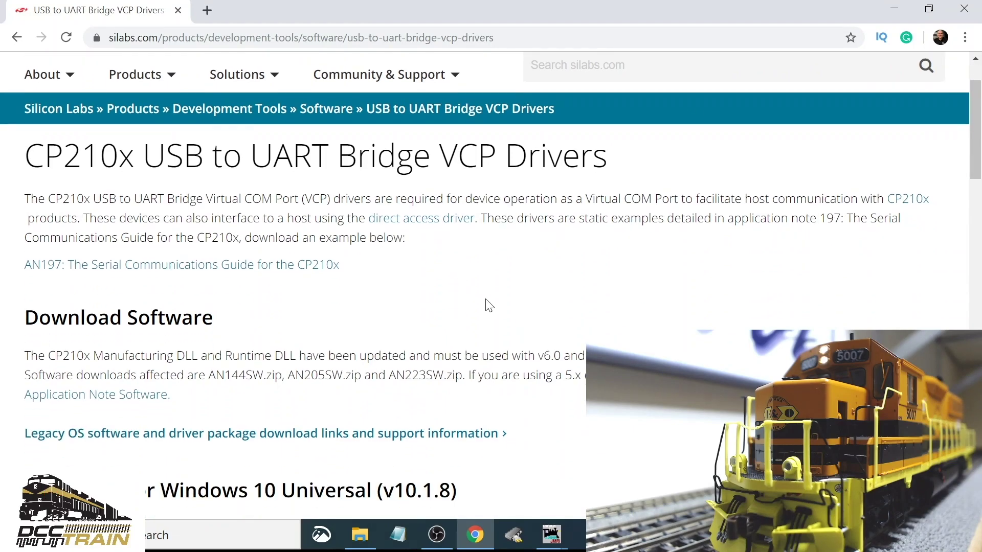
pyautogui.scroll(-5, 486, 302)
pyautogui.scroll(-1, 460, 307)
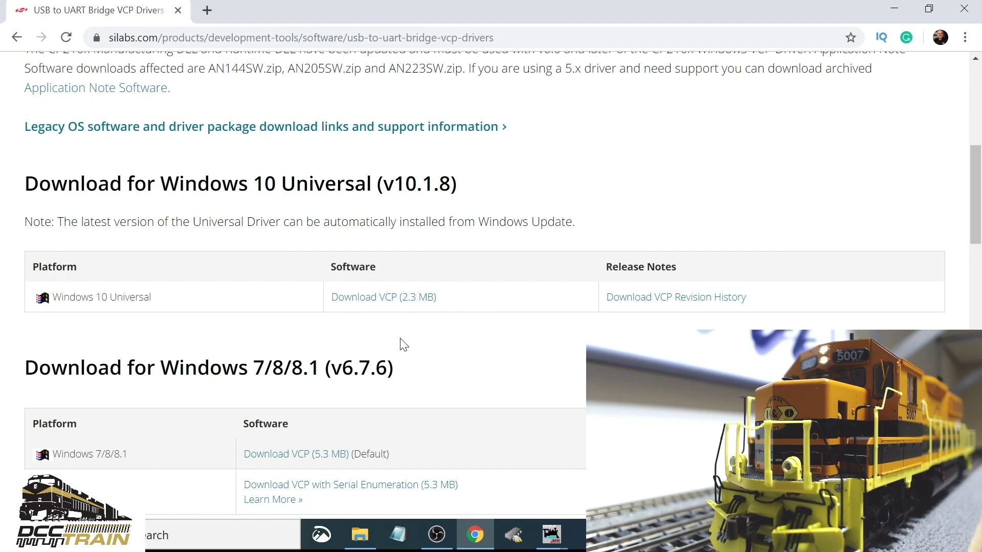
pyautogui.scroll(-3, 401, 344)
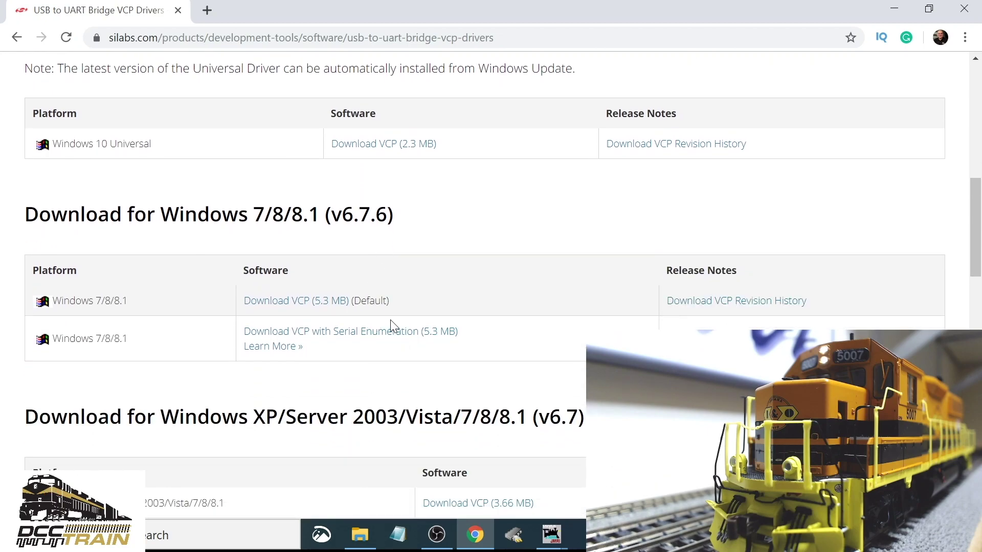
pyautogui.scroll(10, 392, 326)
pyautogui.scroll(-5, 392, 345)
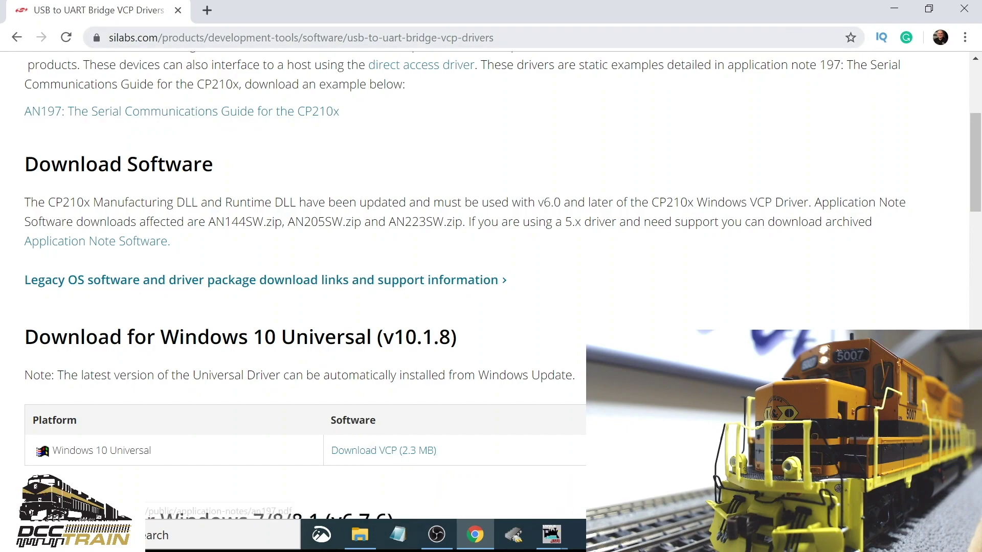
# Step: Minimize the browser and open the connection preferences in DecoderPro
pyautogui.click(901, 17)
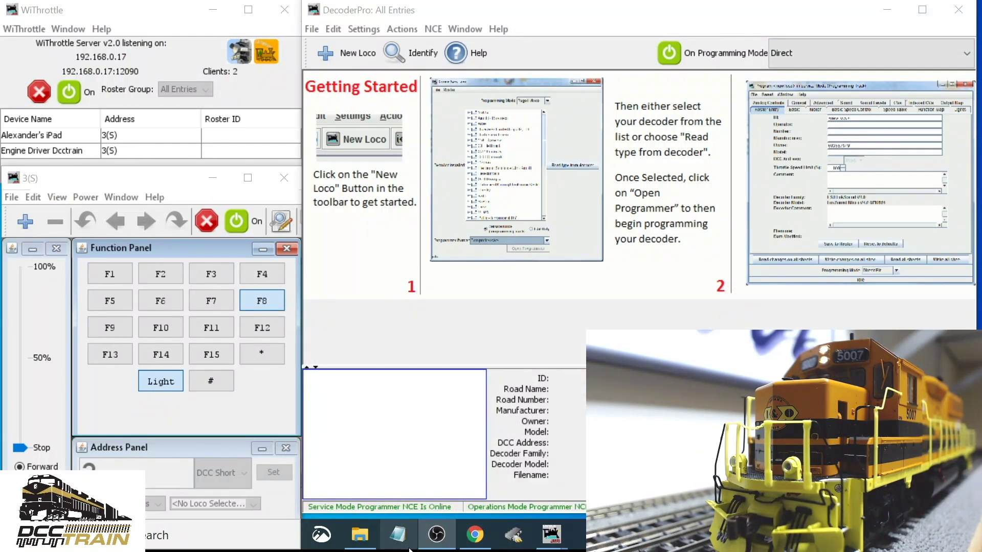
pyautogui.moveTo(437, 534)
pyautogui.moveTo(473, 492)
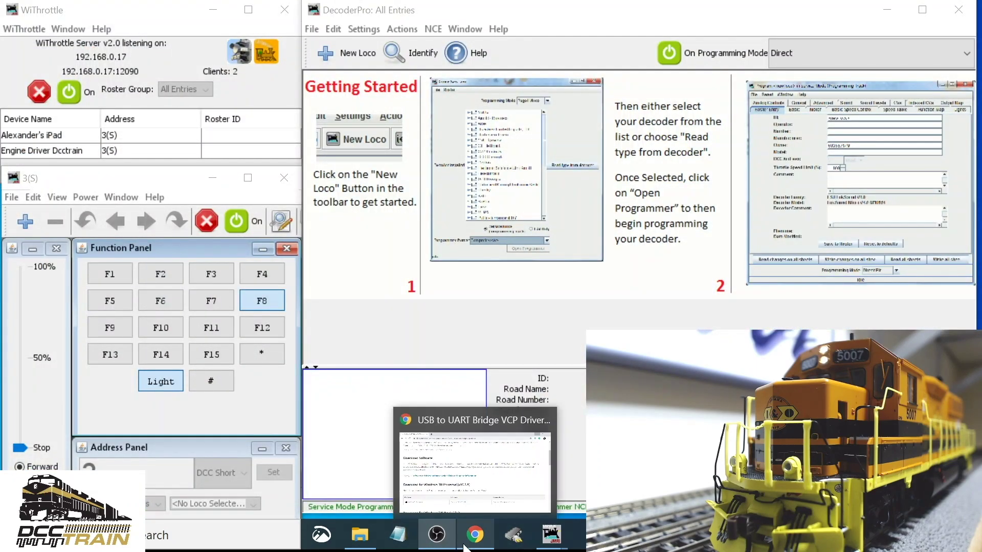
pyautogui.click(601, 301)
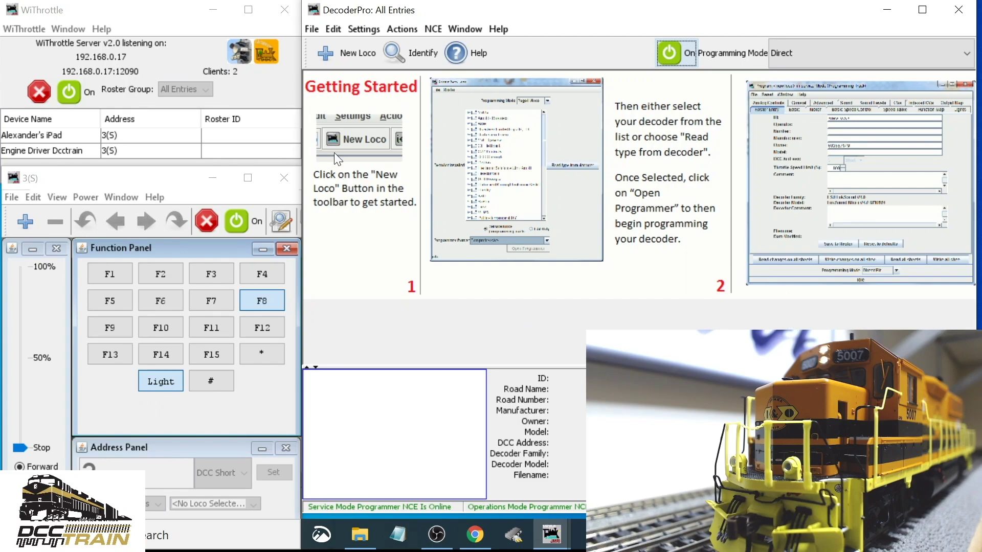
pyautogui.click(332, 29)
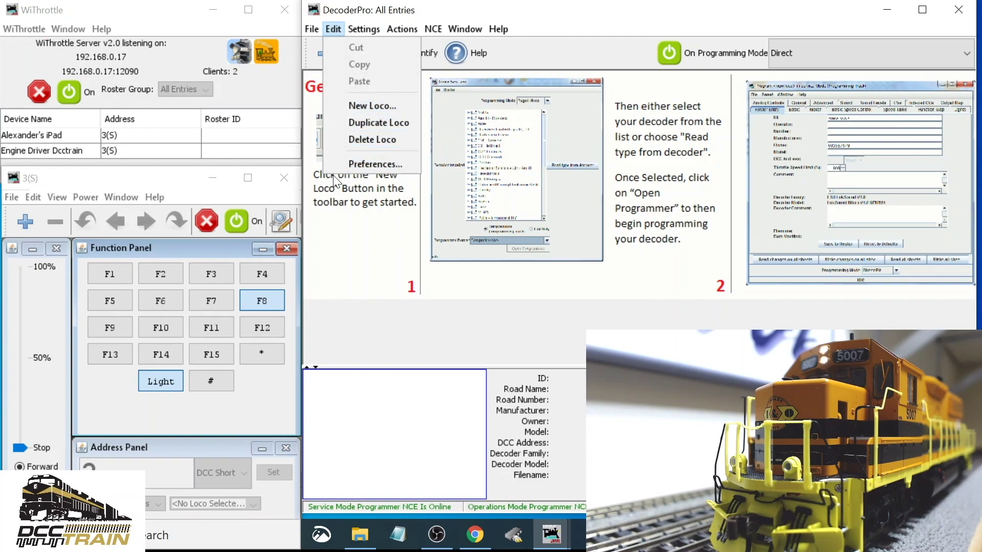
pyautogui.click(360, 162)
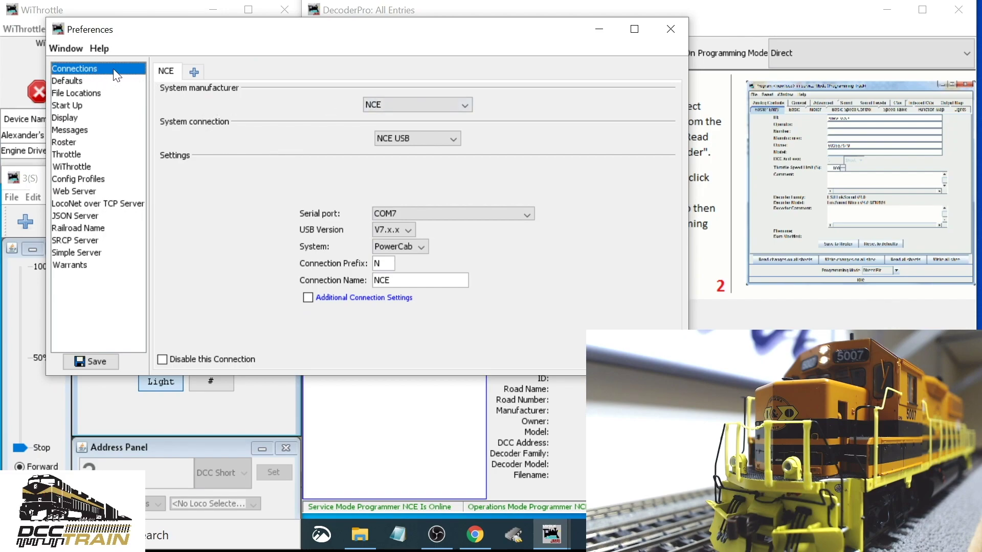
# Step: Review the NCE connection's manufacturer and USB version choices, show its additional connection settings, and close the preferences
pyautogui.click(398, 104)
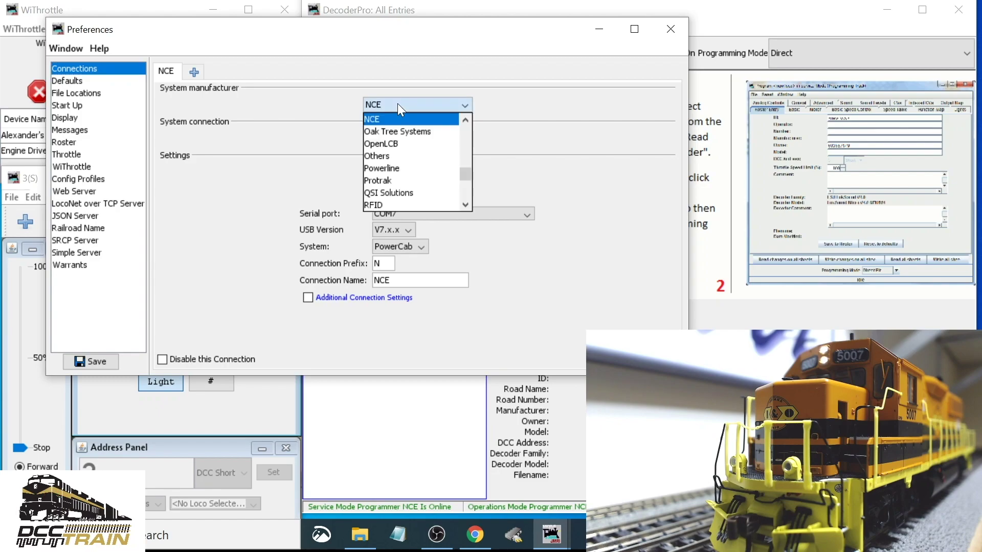
pyautogui.click(292, 109)
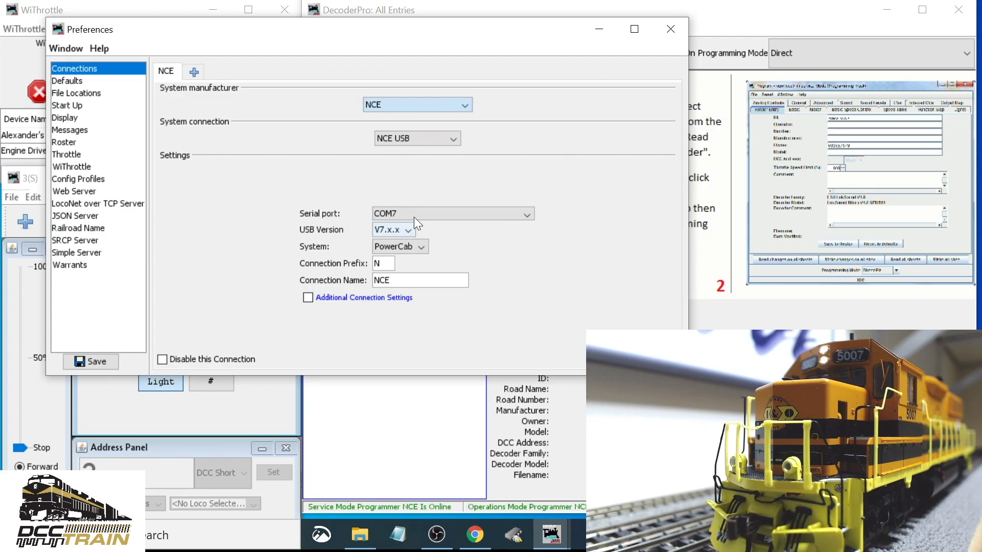
pyautogui.click(406, 229)
pyautogui.click(406, 229)
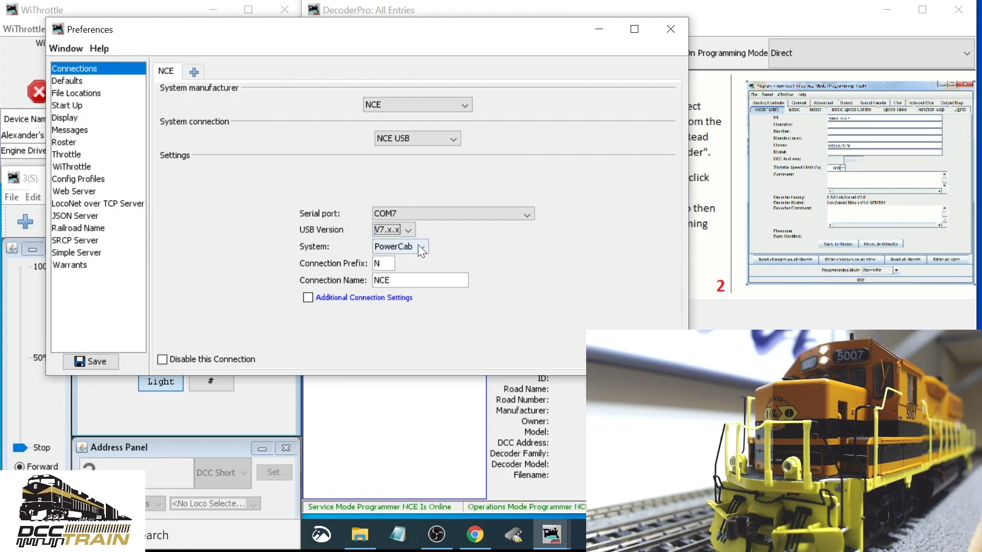
pyautogui.click(309, 298)
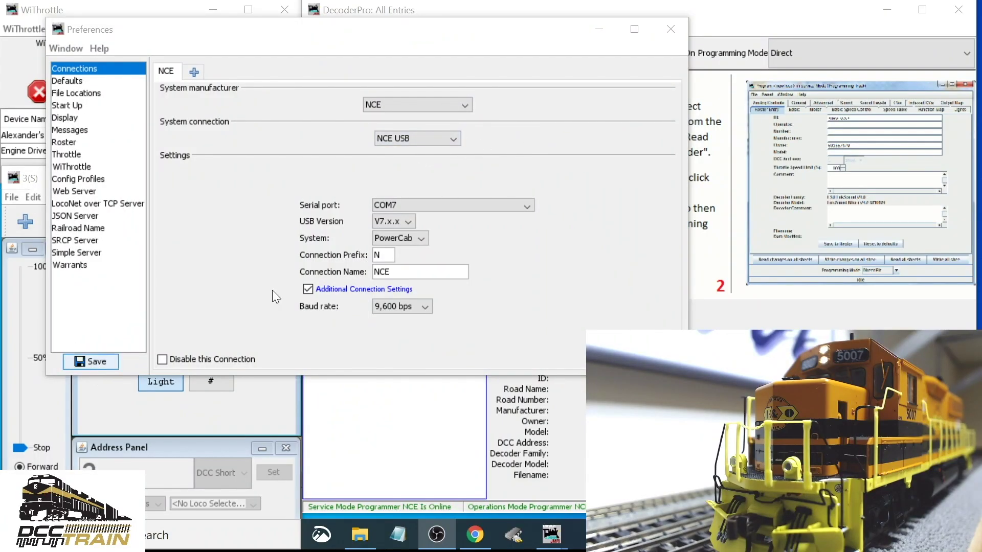
pyautogui.click(670, 29)
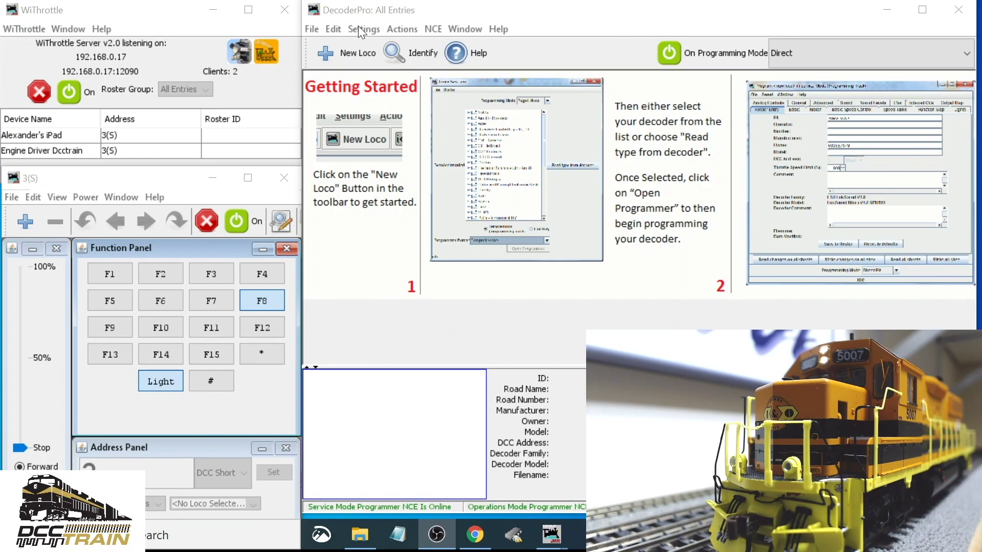
# Step: View the NCE USB interface configuration with its cab ID setting, and close it
pyautogui.click(432, 29)
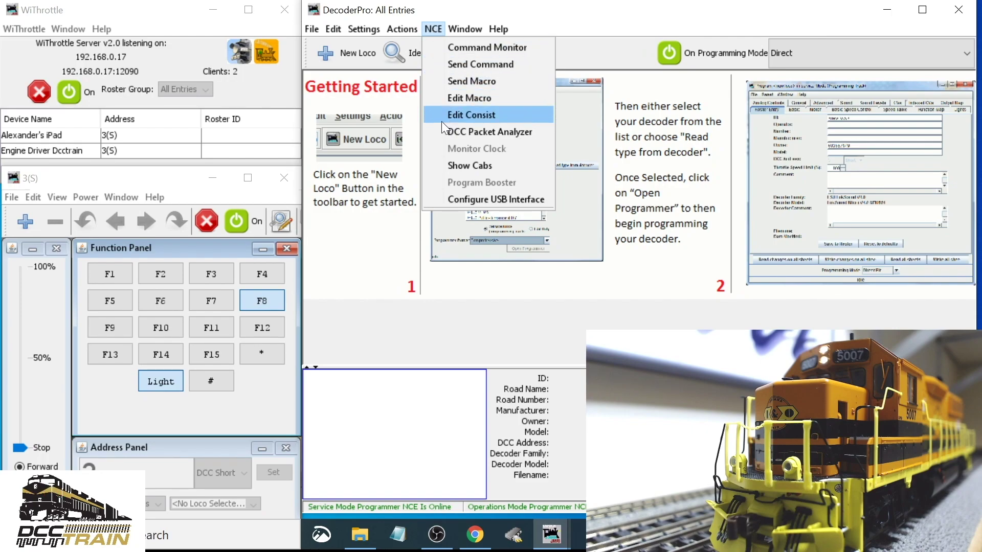
pyautogui.click(444, 198)
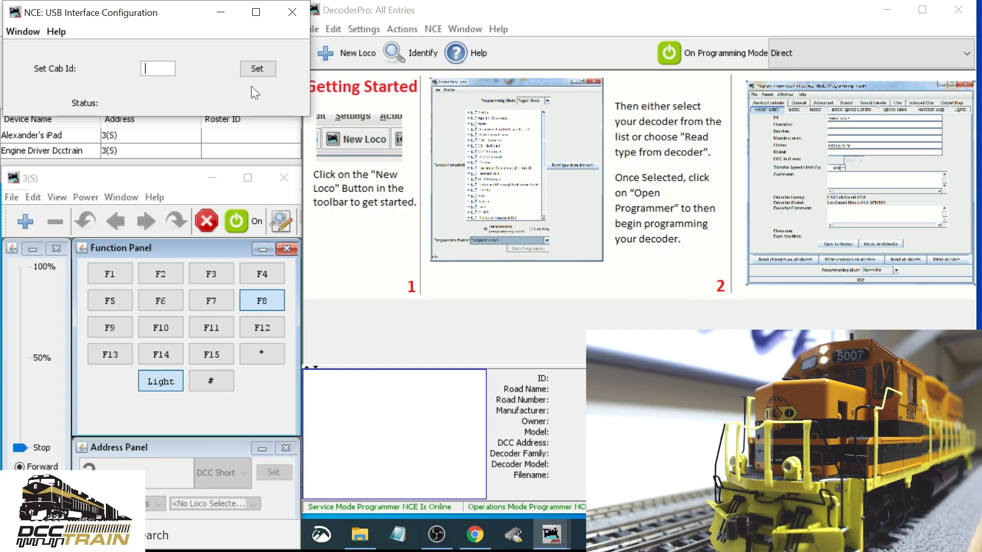
pyautogui.click(291, 15)
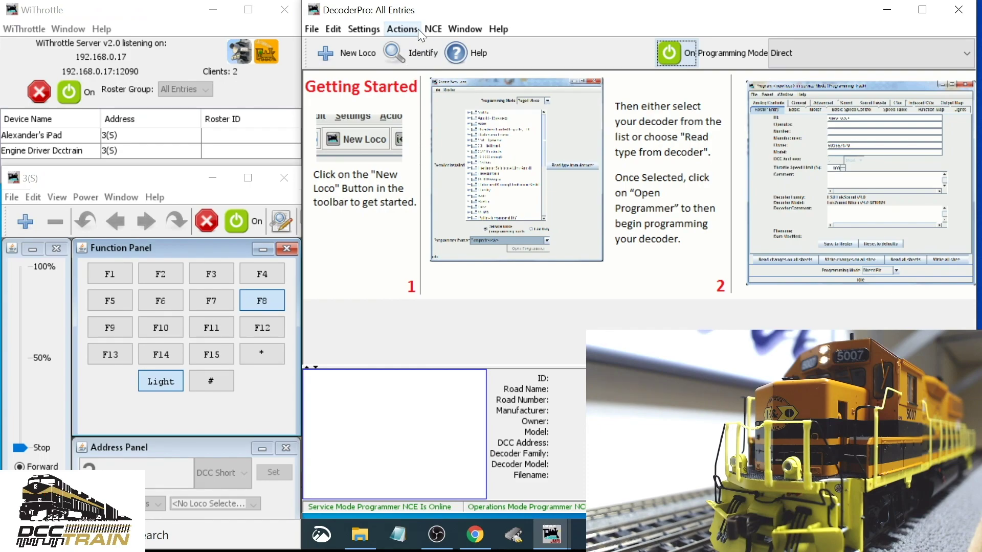
# Step: Show the list of NCE cabs, enlarge its window upward to inspect it, and minimize it
pyautogui.click(441, 29)
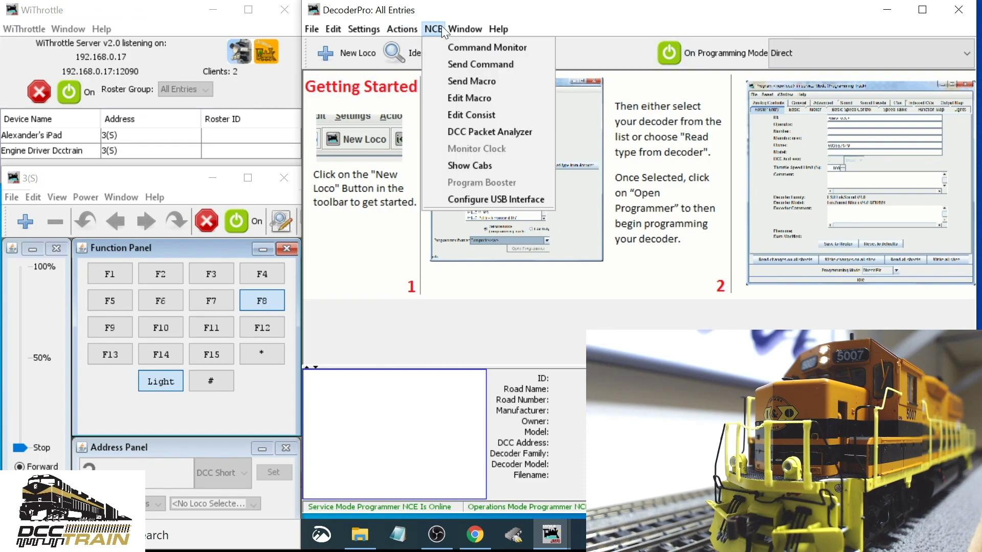
pyautogui.click(464, 170)
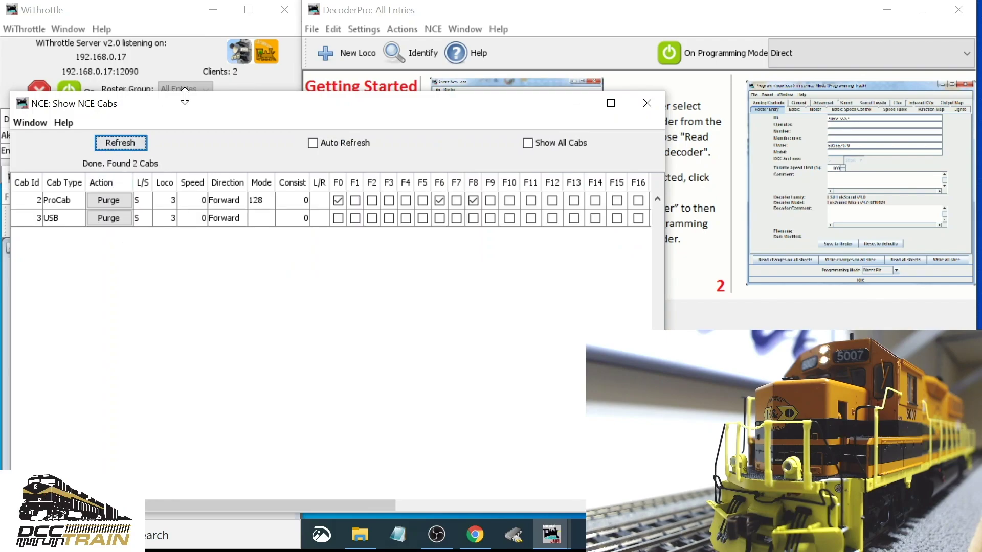
pyautogui.moveTo(184, 92); pyautogui.dragTo(171, 44)
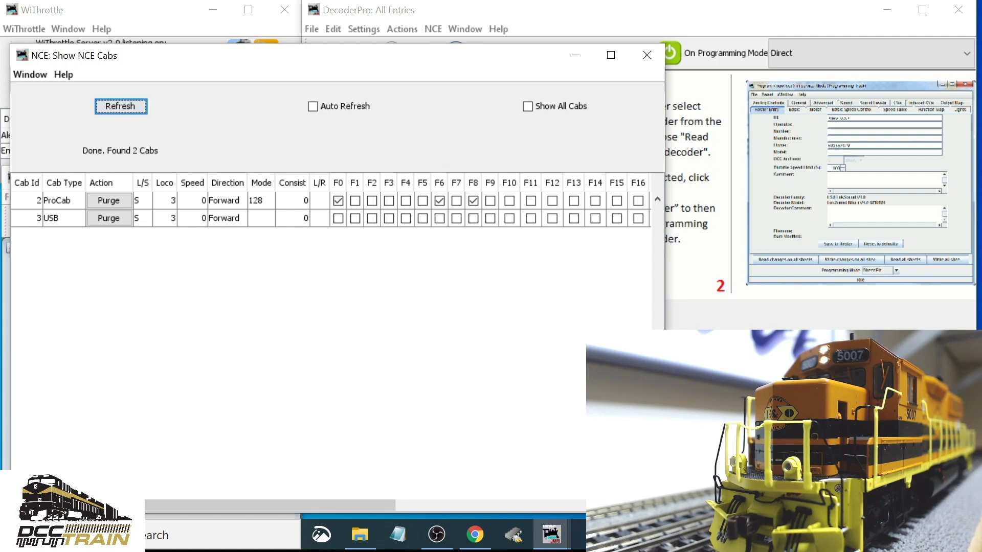
pyautogui.click(578, 55)
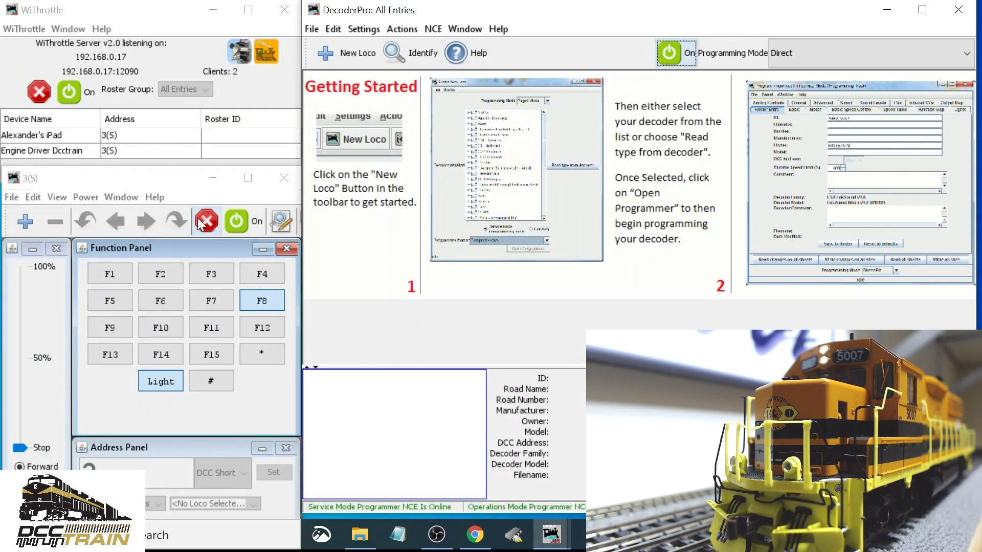
# Step: Review the WiThrottle preferences, close them, and bring the WiThrottle server window to the front
pyautogui.click(163, 180)
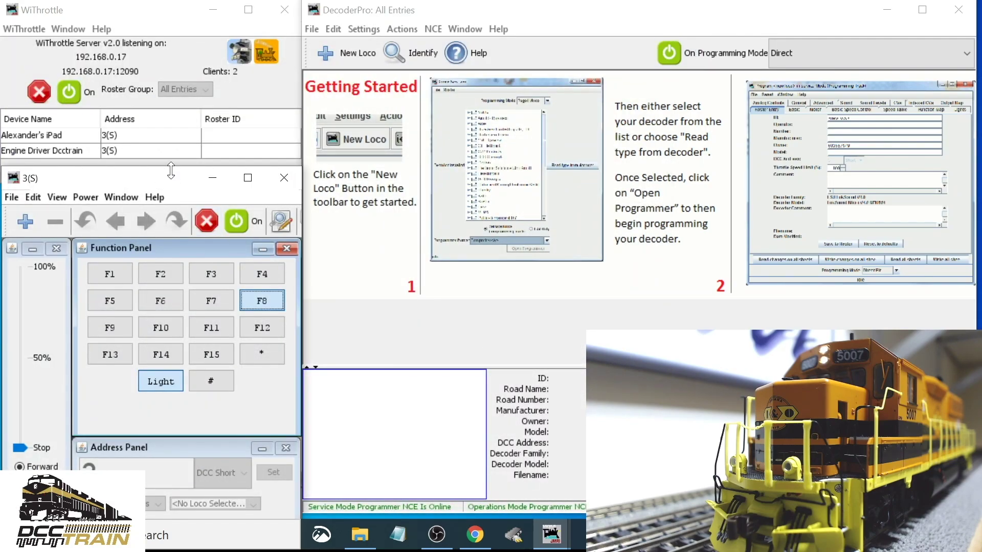
pyautogui.click(199, 26)
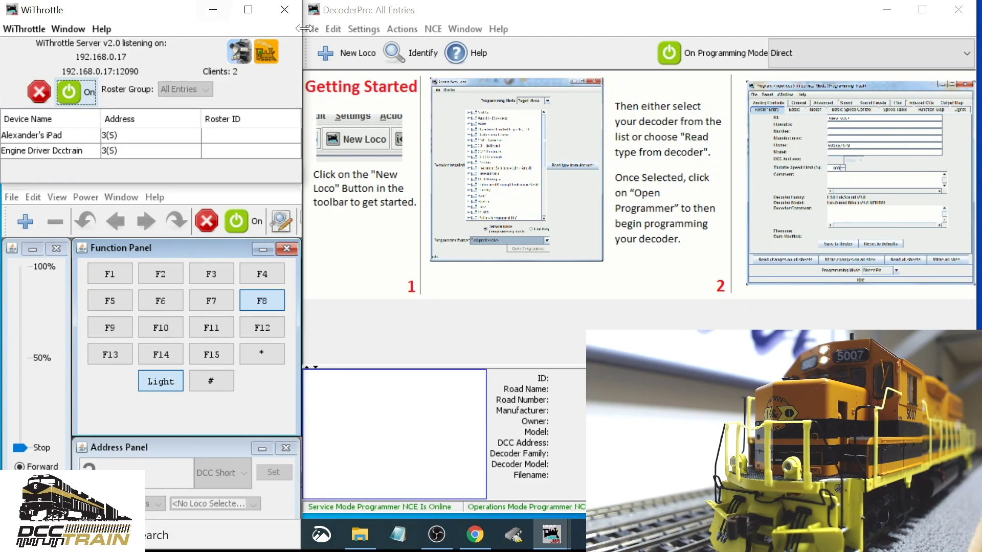
pyautogui.click(333, 28)
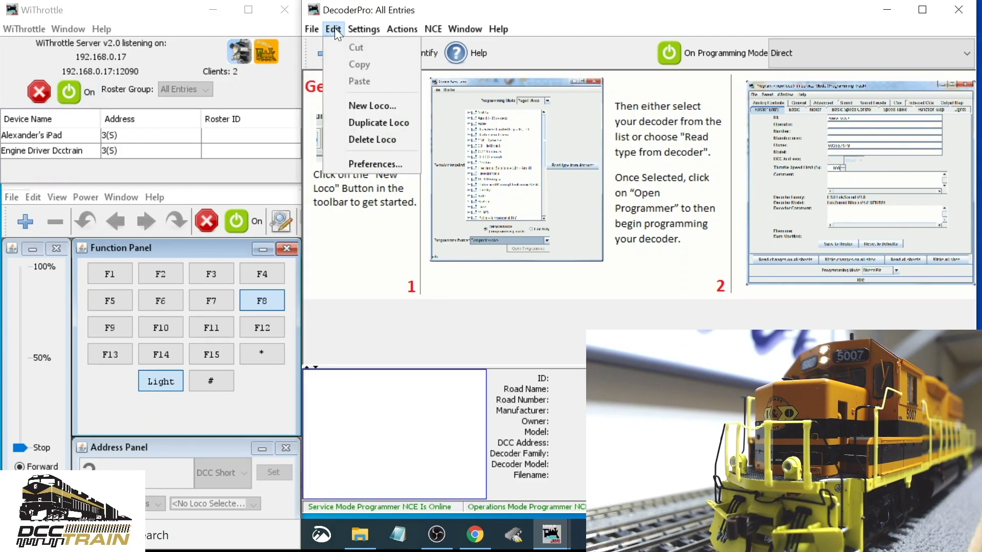
pyautogui.click(361, 163)
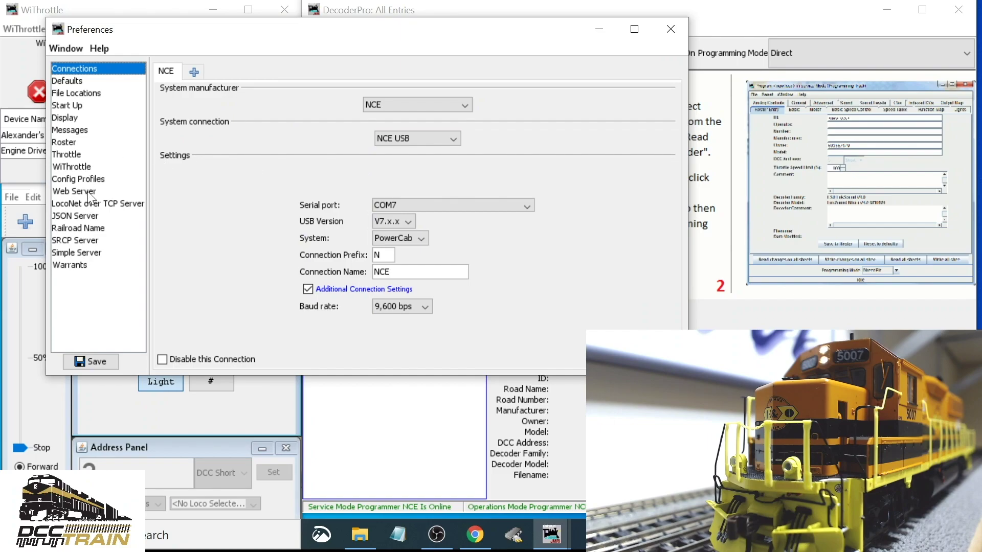
pyautogui.click(85, 167)
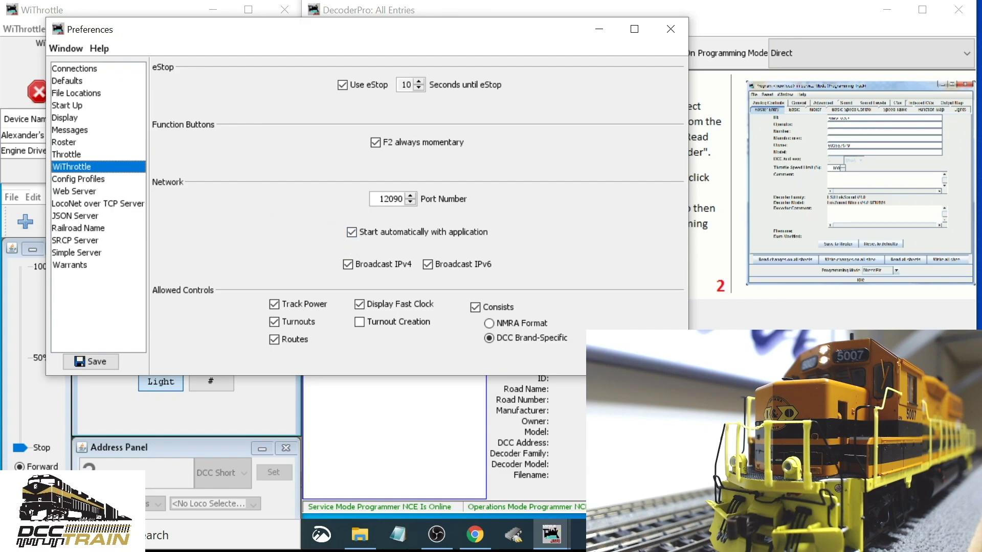
pyautogui.click(671, 29)
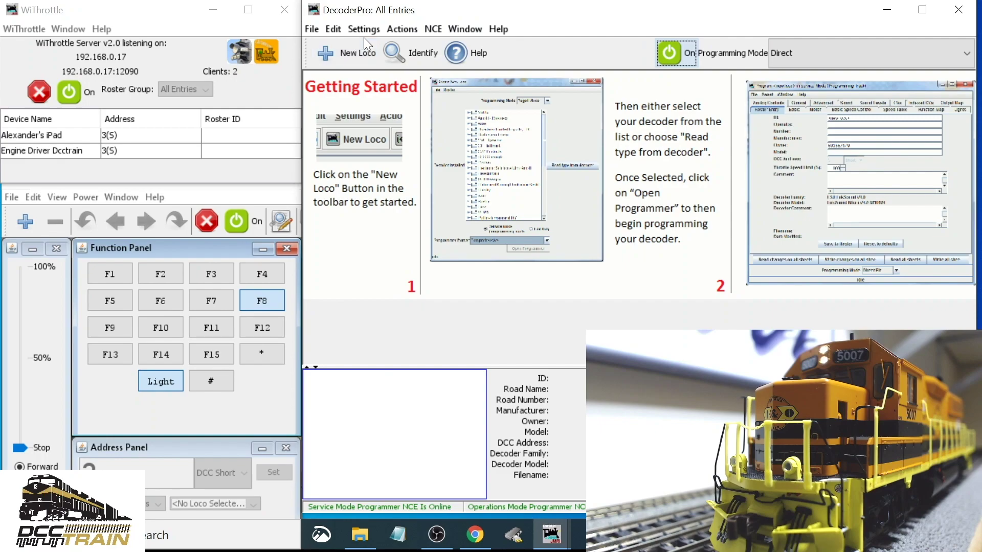
pyautogui.click(467, 28)
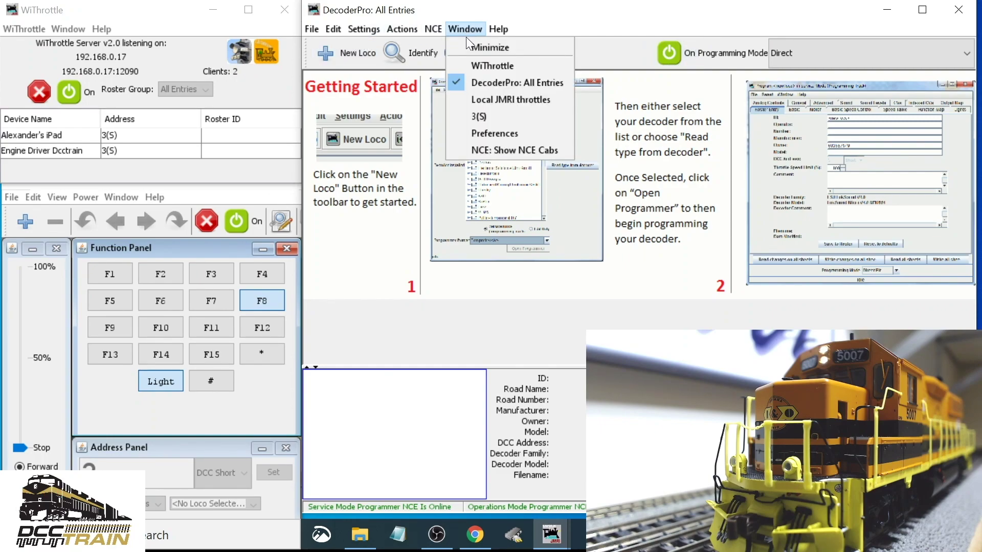
pyautogui.click(470, 66)
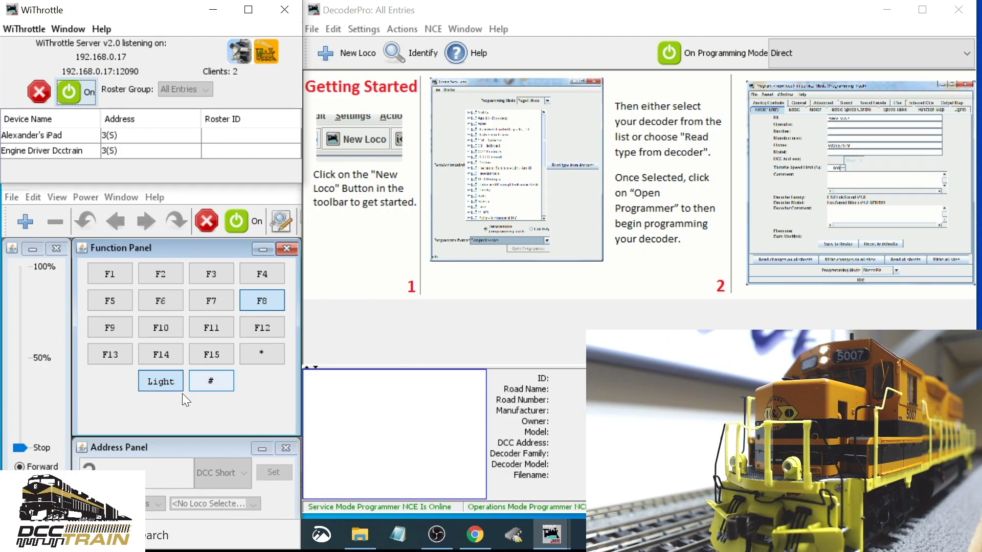
# Step: Turn off function F8 and turn on function F5 on the throttle for loco 3(S)
pyautogui.click(268, 299)
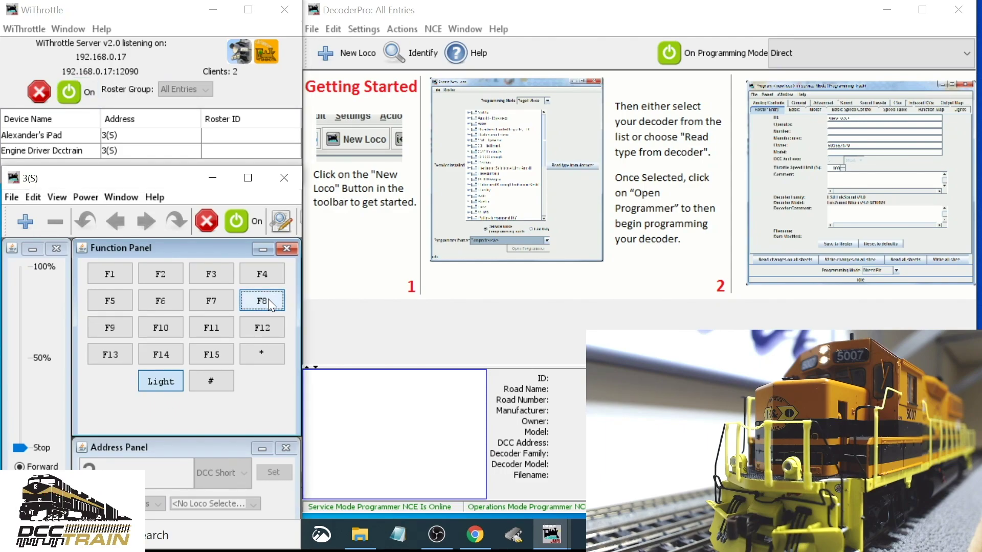
pyautogui.click(268, 299)
pyautogui.click(111, 302)
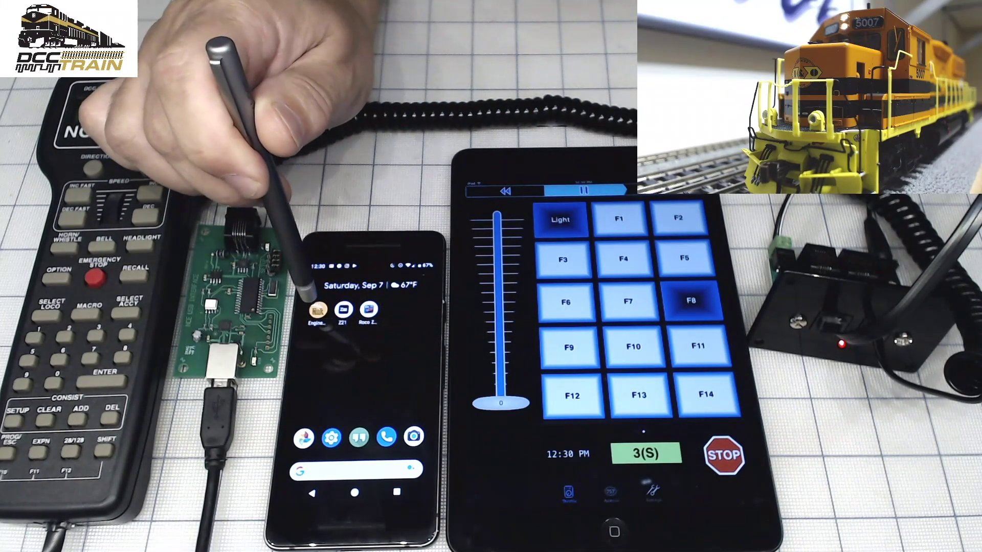
pyautogui.click(317, 310)
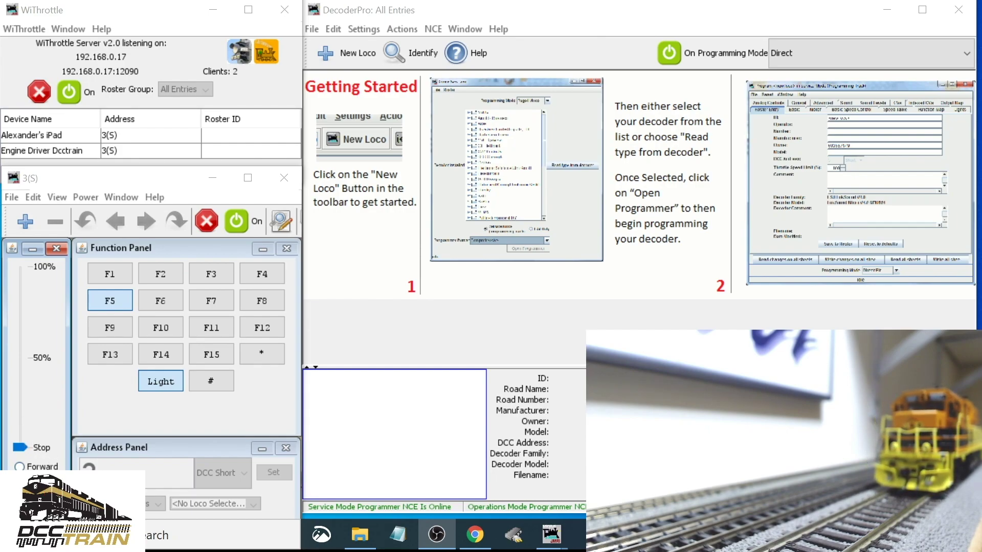
# Step: Set the direction of loco 3(S) to Forward on the throttle
pyautogui.click(20, 466)
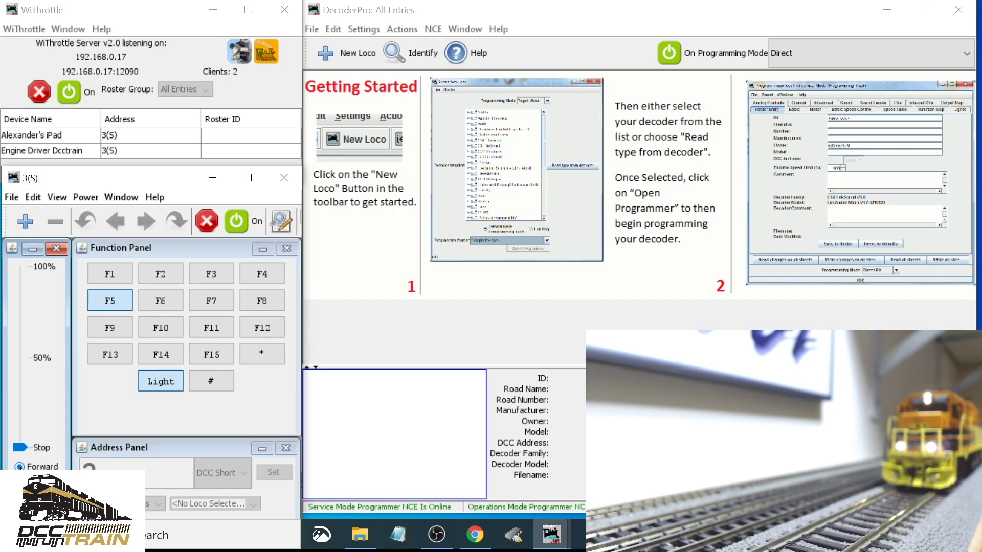